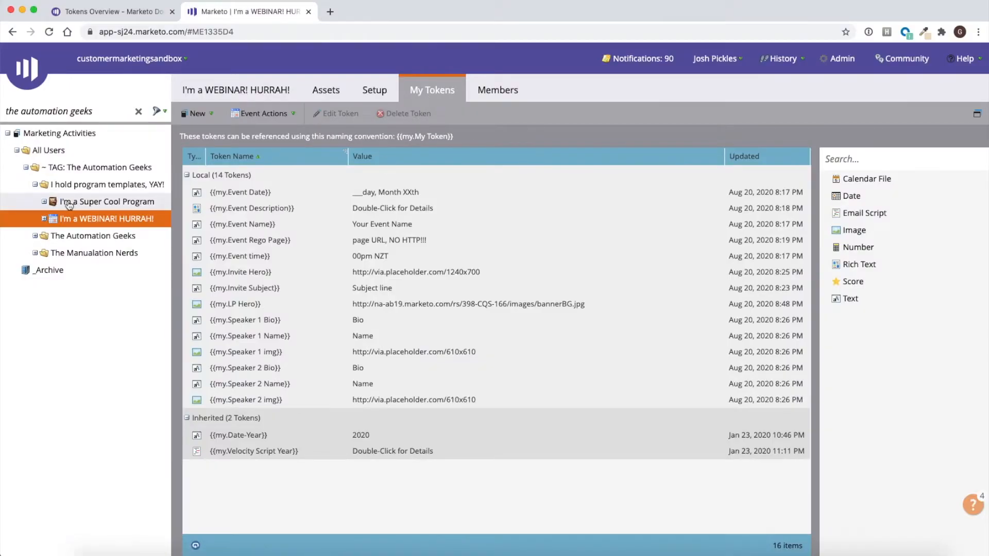
# - Collapse the program templates folder and expand The Automation Geeks and The Manualation Nerds folders to show their webinar programs
pyautogui.click(36, 186)
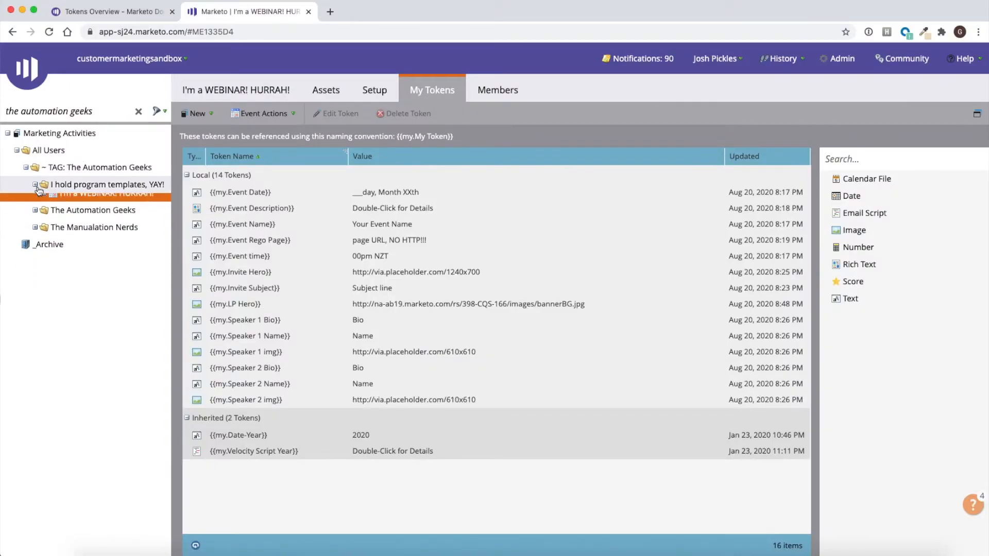
pyautogui.click(35, 201)
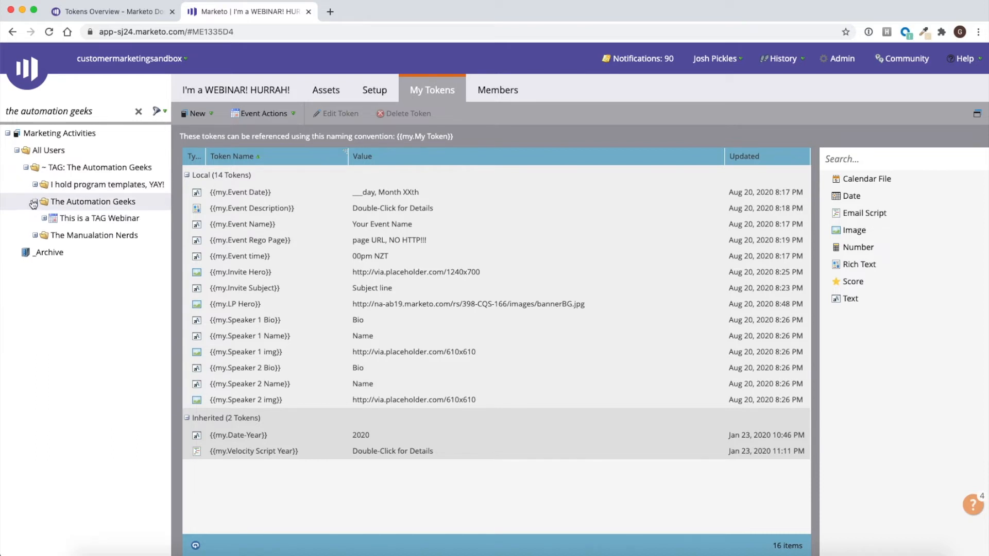
pyautogui.click(34, 236)
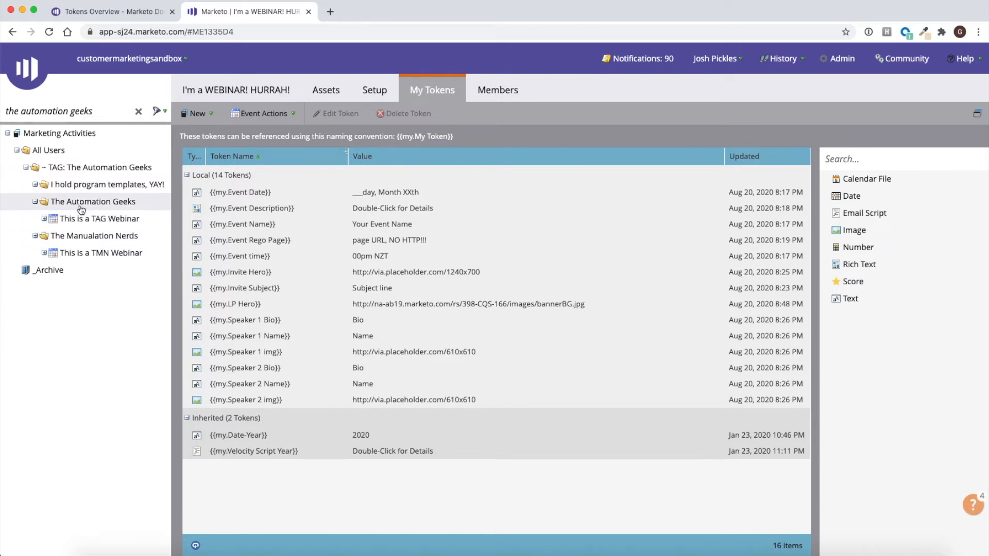
# - Display the brand tokens defined on The Automation Geeks folder
pyautogui.click(80, 202)
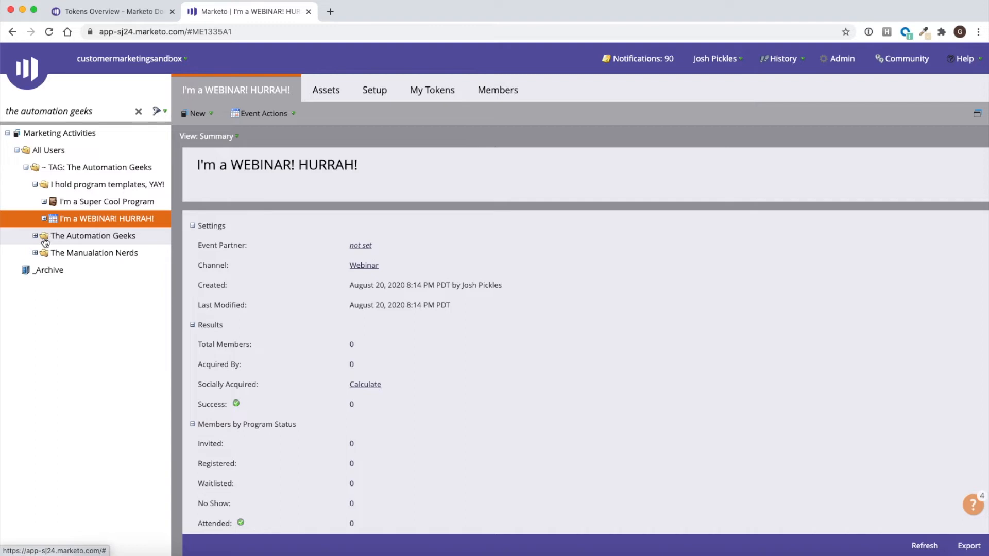
pyautogui.click(73, 240)
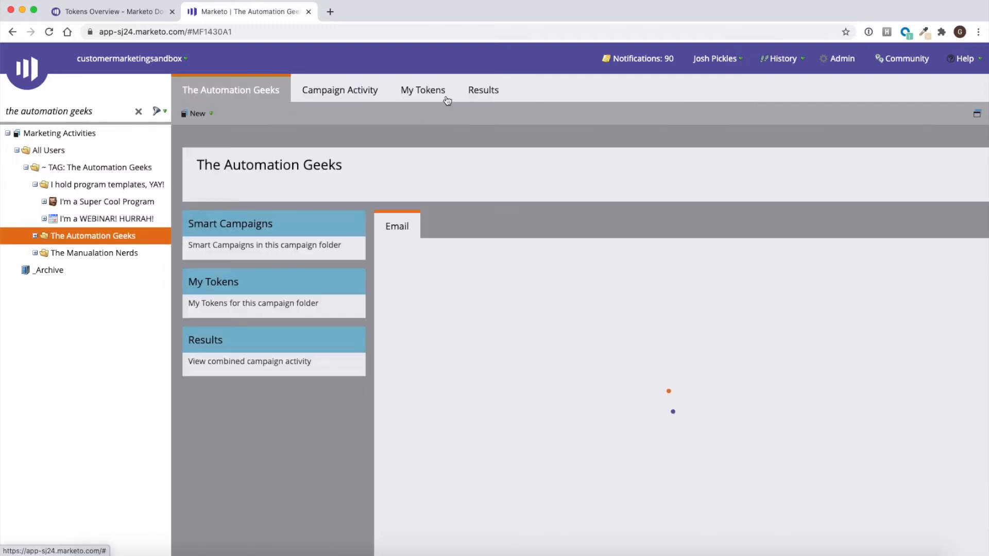
pyautogui.click(442, 96)
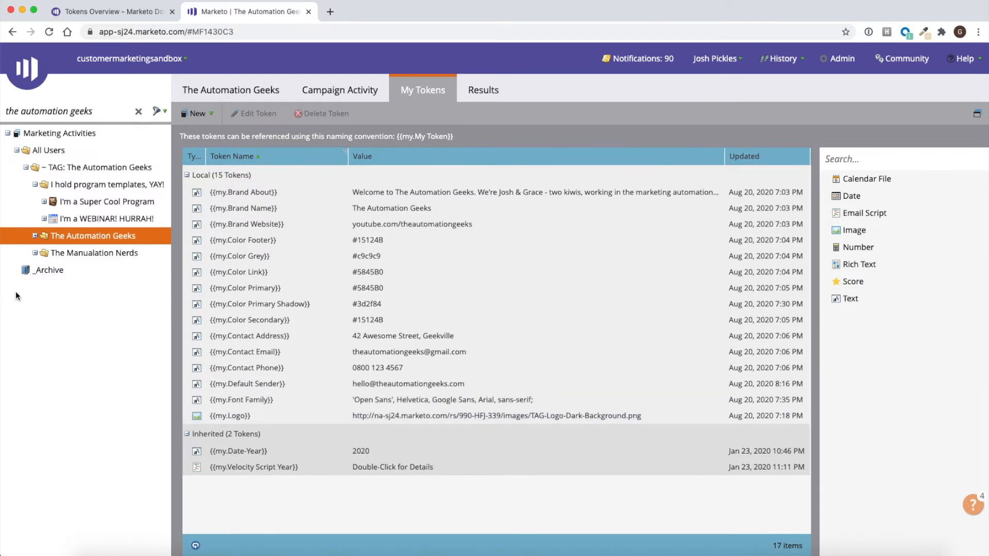
# - Display the tokens of the This is a TAG Webinar program inside The Automation Geeks folder
pyautogui.click(35, 235)
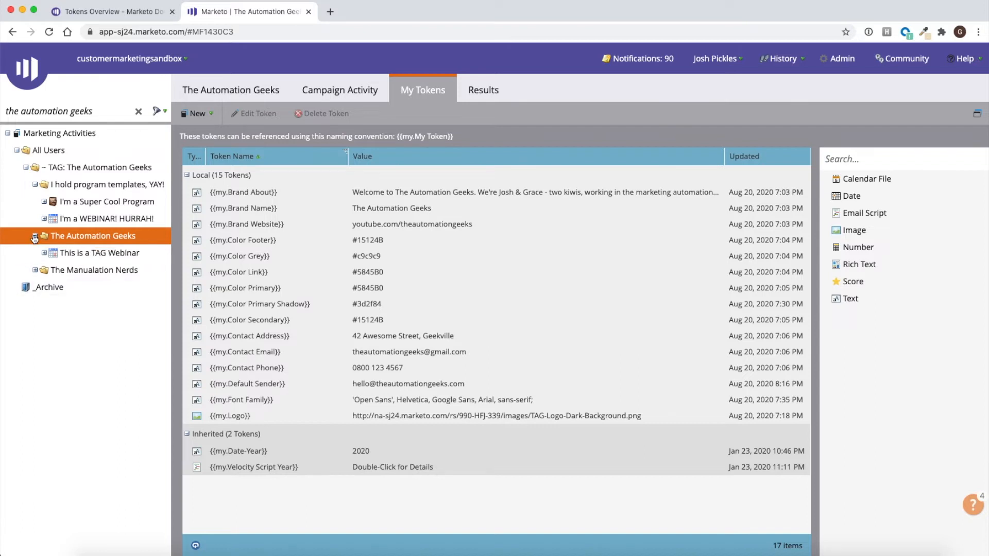
pyautogui.click(76, 254)
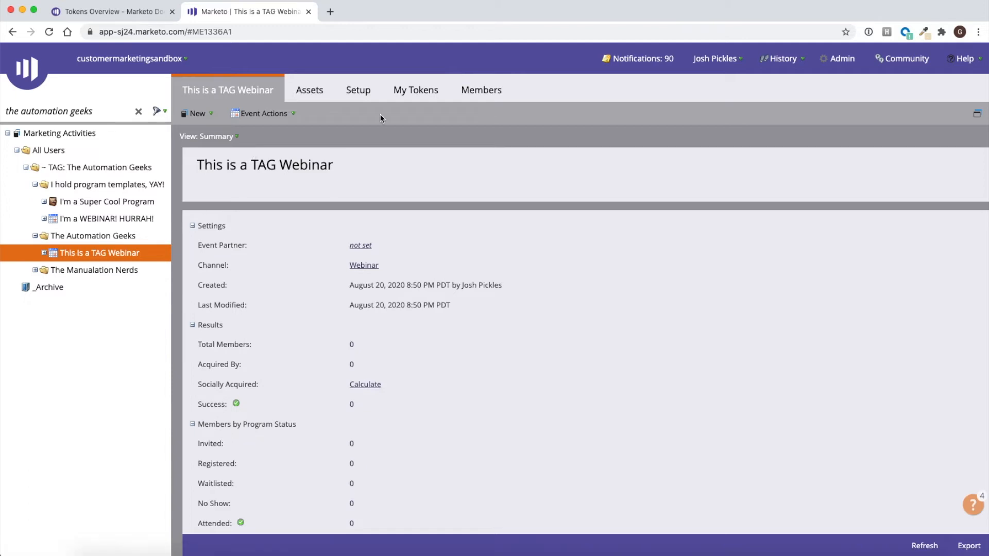
pyautogui.click(407, 93)
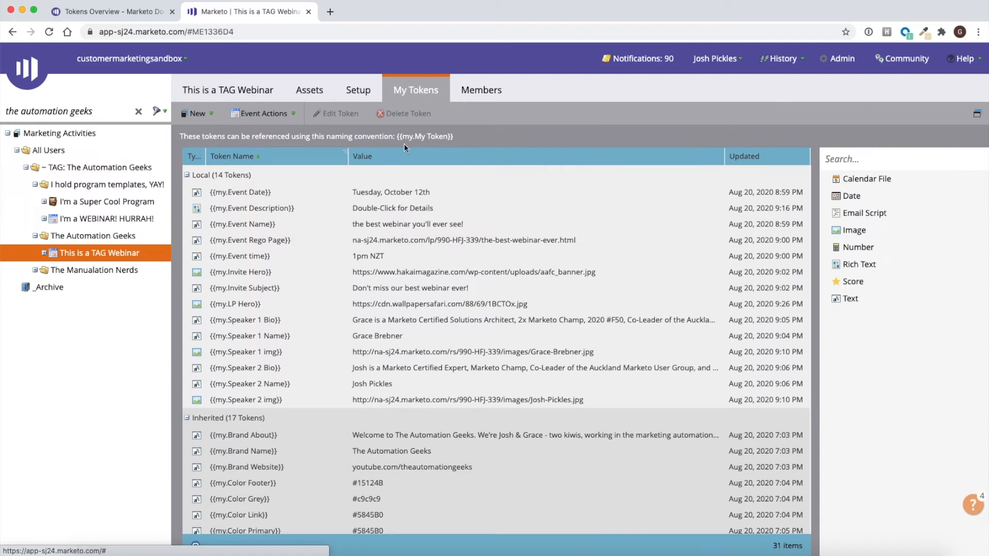
# - View the rich text of the TAG webinar's Event Description token and leave it without saving
pyautogui.click(405, 192)
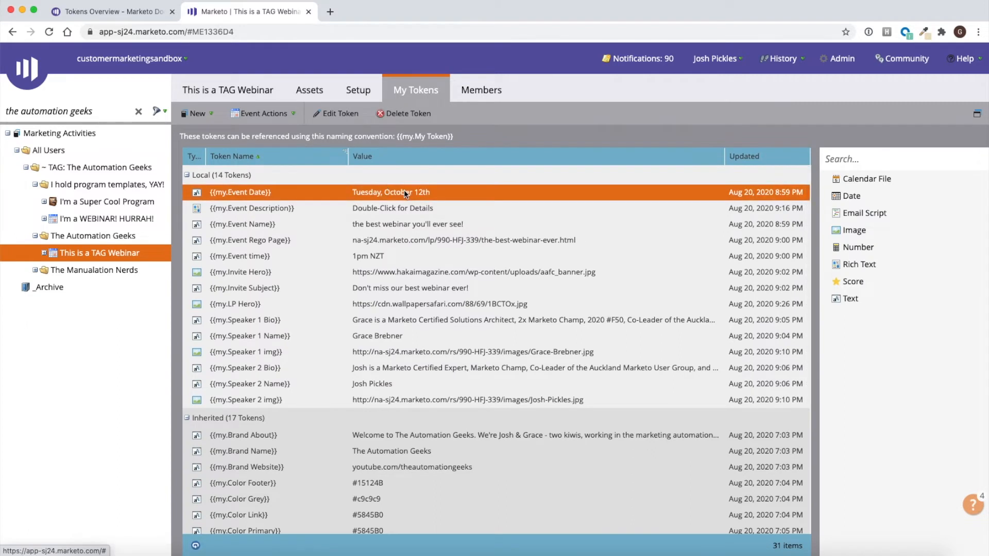
pyautogui.doubleClick(404, 190)
pyautogui.click(468, 210)
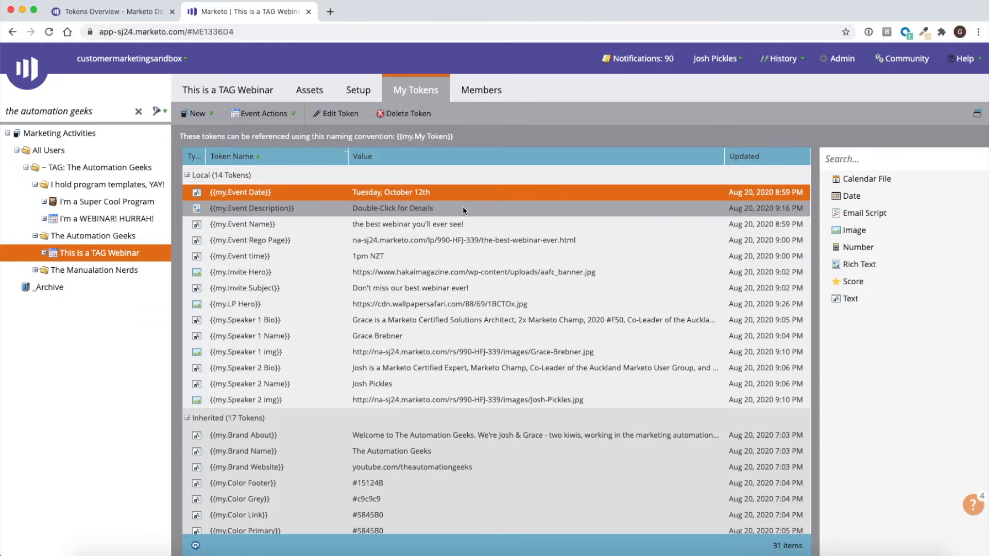
pyautogui.doubleClick(465, 209)
pyautogui.click(380, 210)
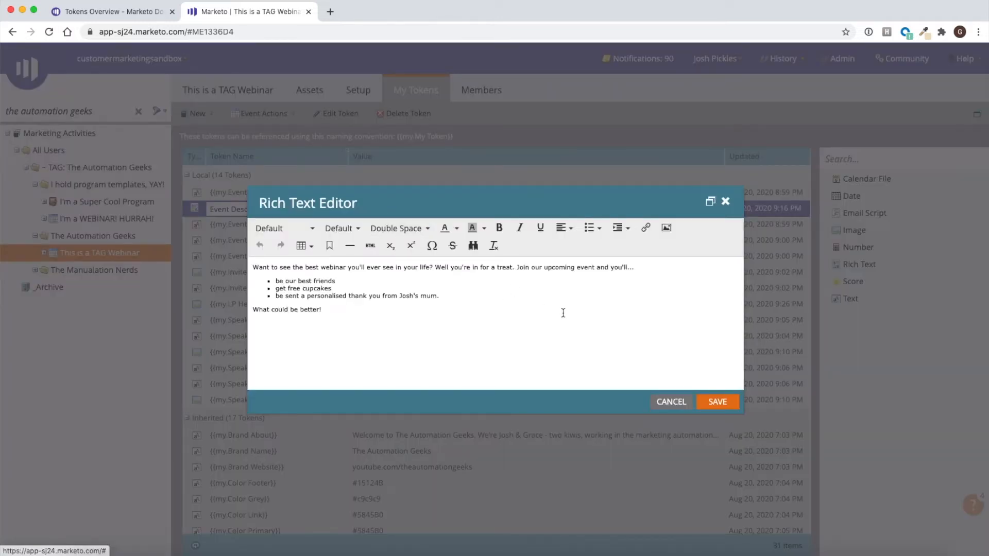
pyautogui.click(682, 403)
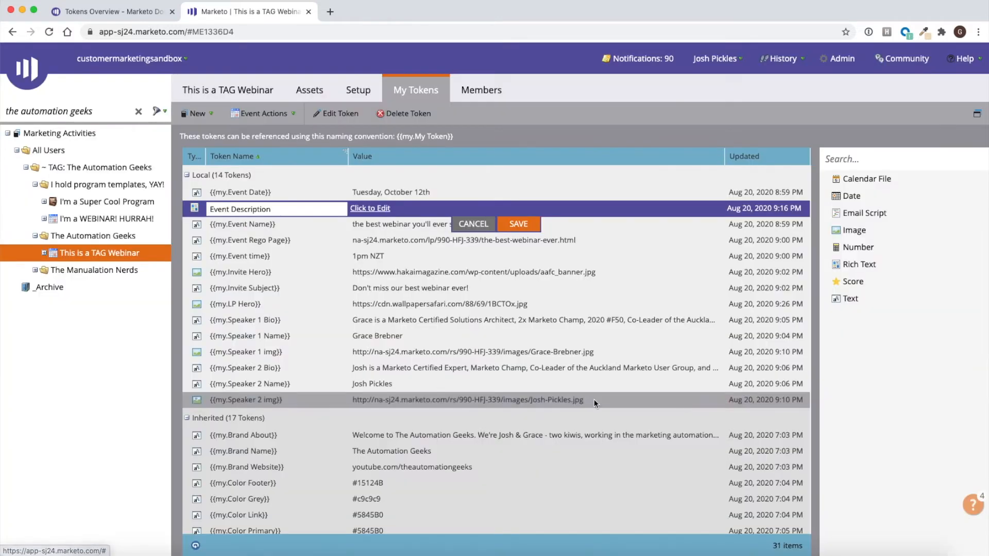
pyautogui.click(463, 223)
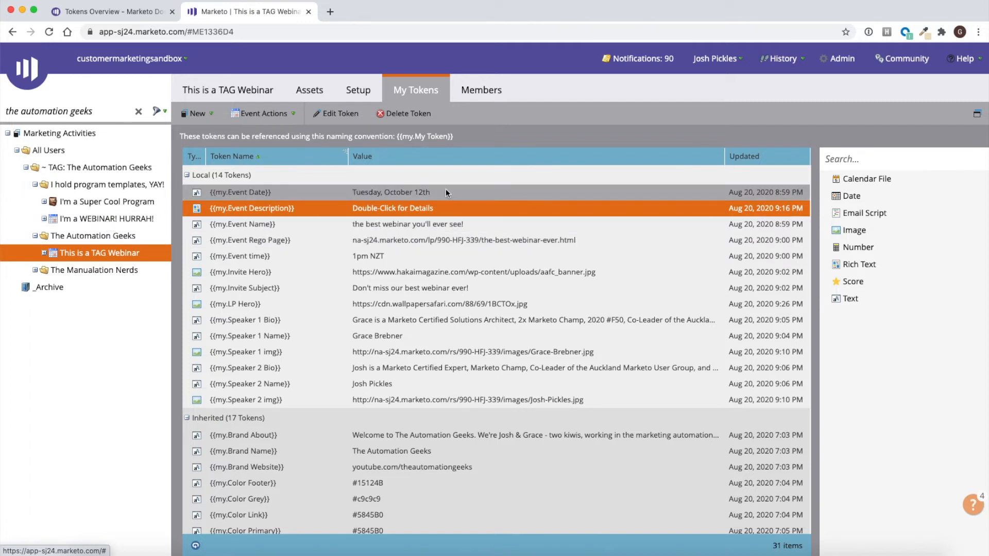
# - Expand the TAG webinar's assets and open previews of its email and its landing page
pyautogui.click(44, 252)
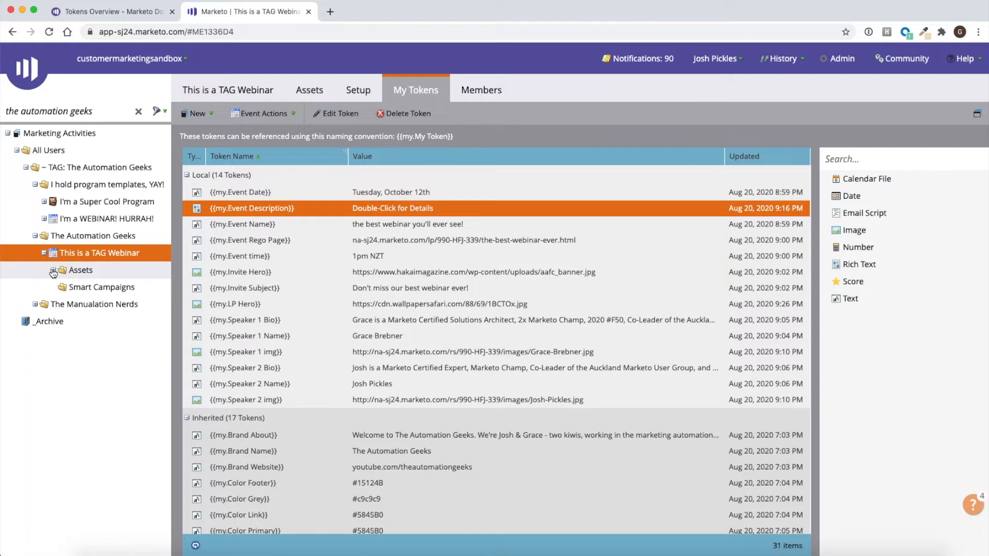
pyautogui.click(53, 270)
pyautogui.rightClick(102, 287)
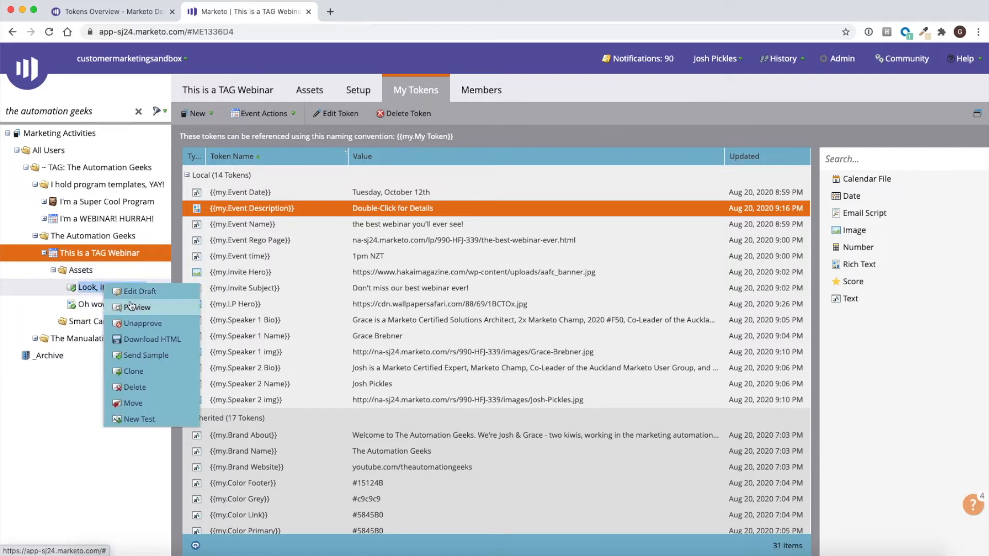
pyautogui.click(131, 307)
pyautogui.click(247, 12)
pyautogui.rightClick(123, 306)
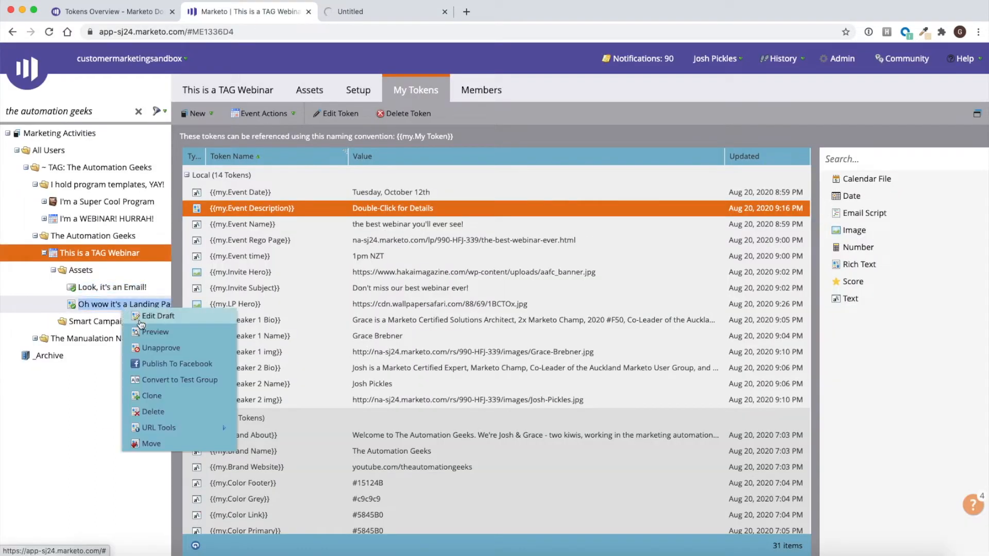
pyautogui.click(141, 324)
# - Examine how the tokens fill the TAG webinar email preview, from sender details and hero image to speakers and footer
pyautogui.click(509, 10)
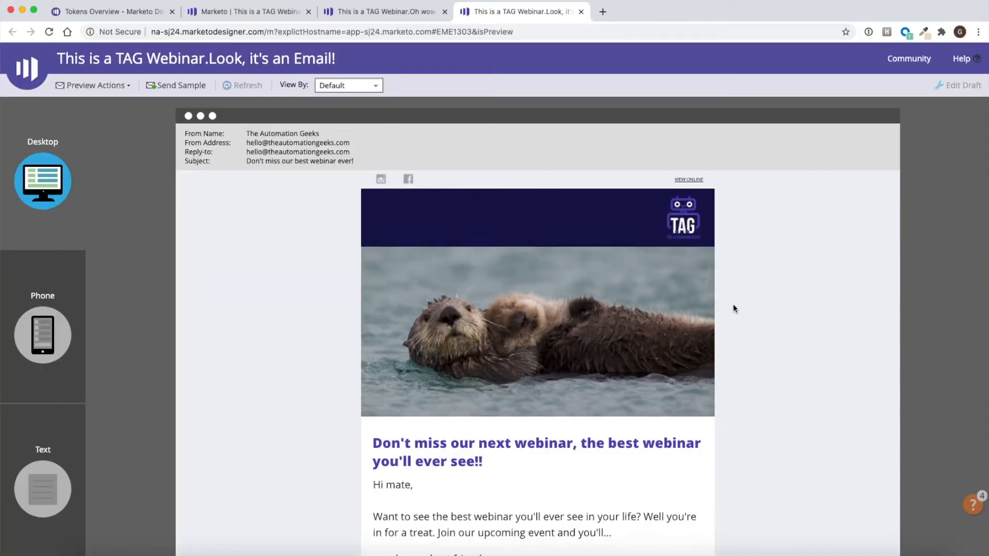
pyautogui.scroll(-5, 735, 308)
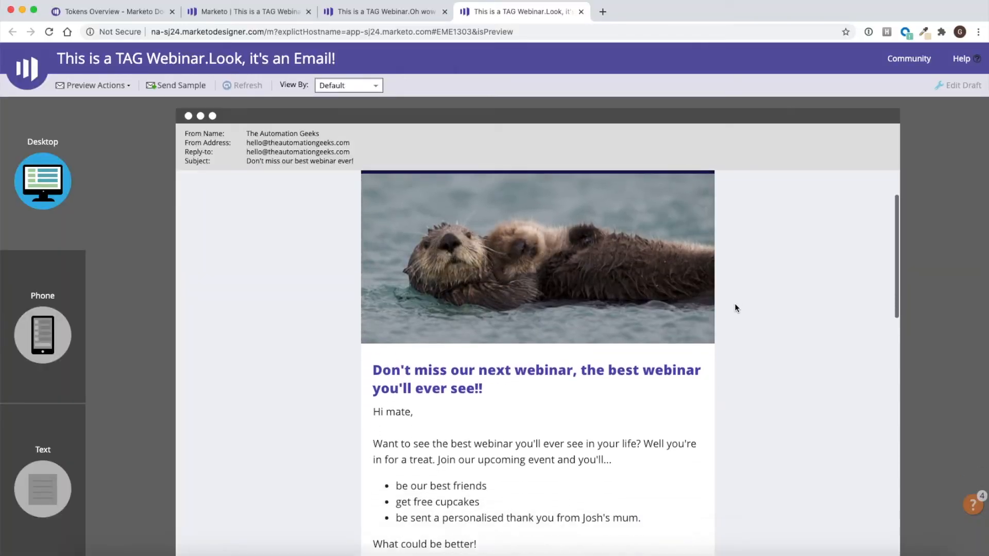
pyautogui.scroll(-8, 734, 324)
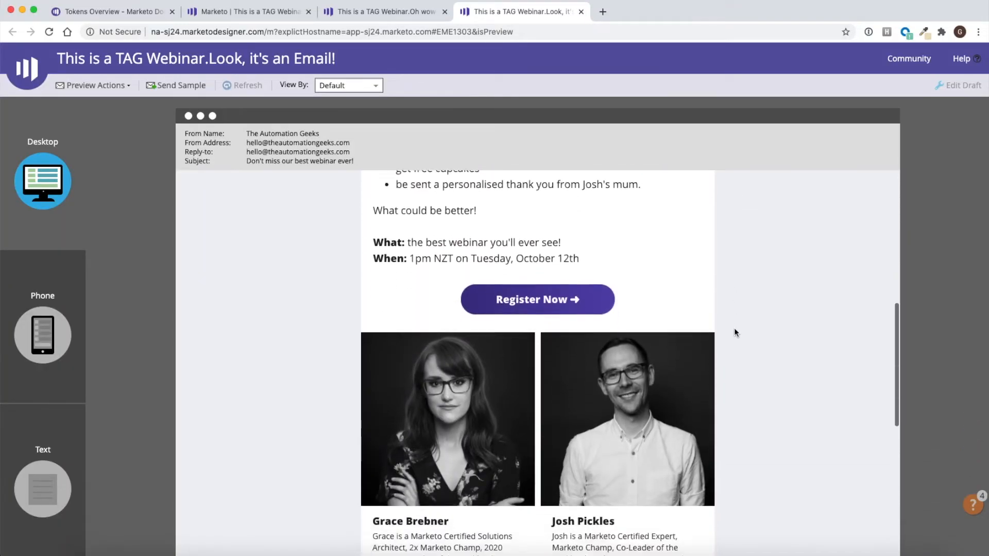
pyautogui.scroll(-2, 734, 333)
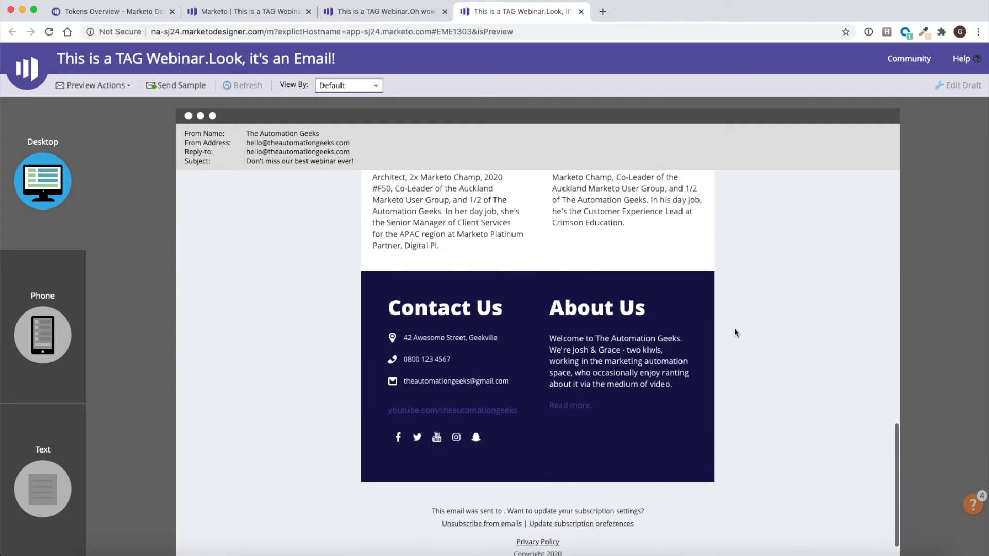
pyautogui.scroll(15, 733, 332)
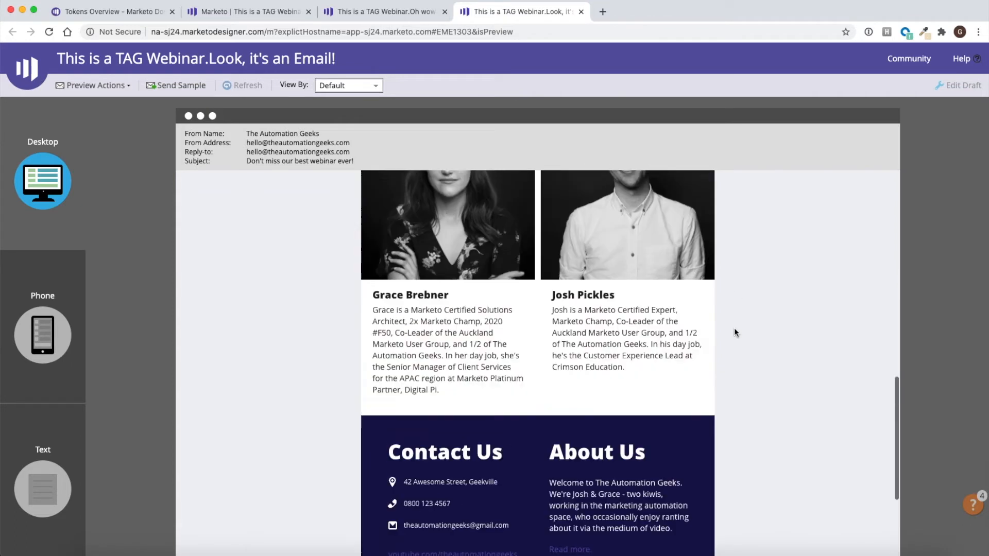
pyautogui.scroll(2, 734, 328)
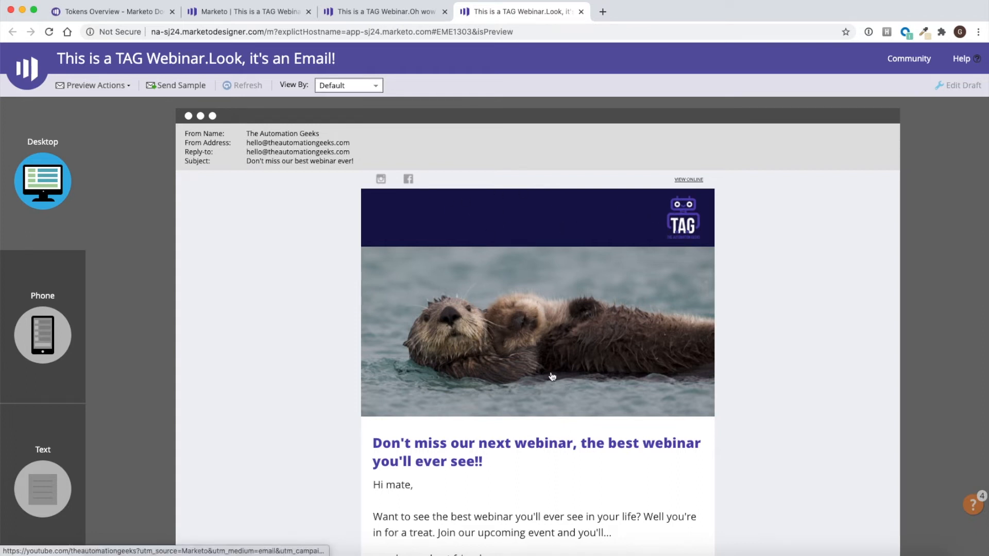
pyautogui.scroll(-3, 552, 373)
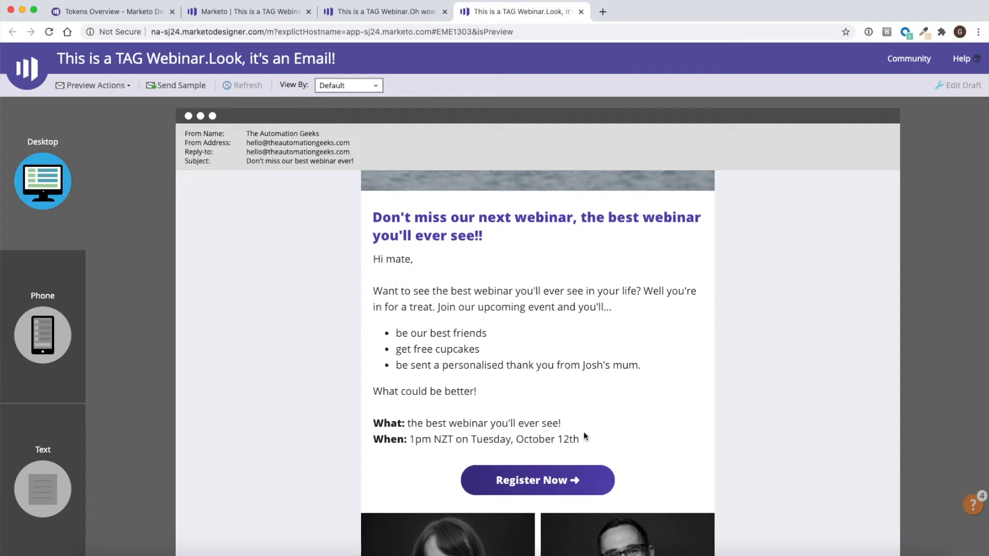
pyautogui.scroll(-9, 583, 431)
pyautogui.scroll(1, 586, 437)
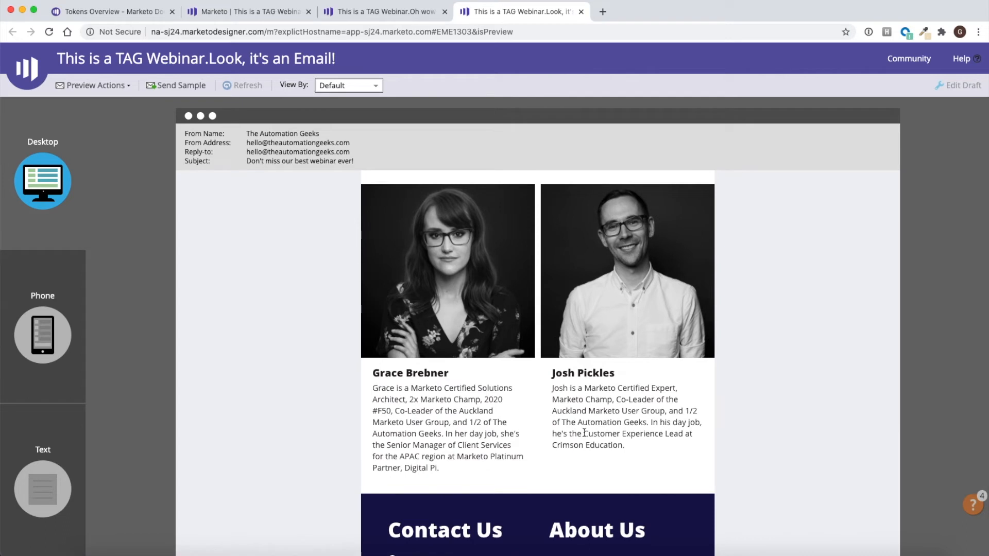
pyautogui.scroll(-4, 584, 433)
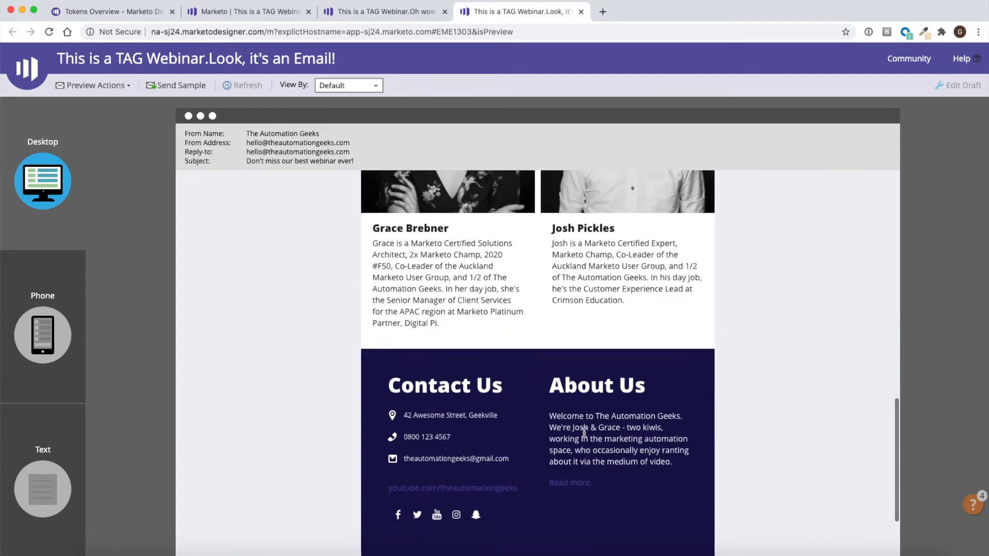
pyautogui.scroll(-3, 584, 432)
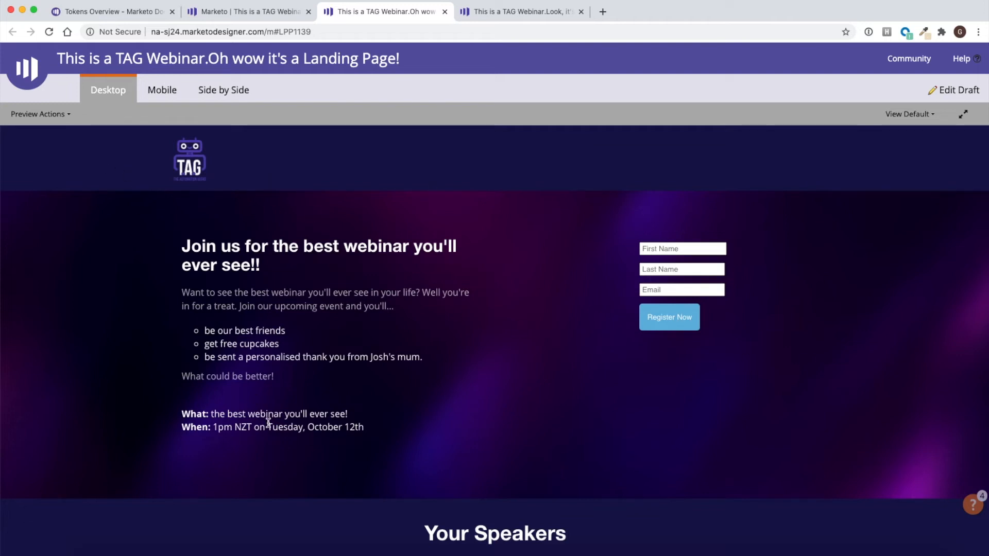
# - Examine the TAG webinar landing page preview, including the event details, speaker section and footer
pyautogui.scroll(-10, 268, 422)
pyautogui.scroll(-1, 135, 438)
pyautogui.scroll(2, 129, 437)
pyautogui.scroll(-1, 128, 438)
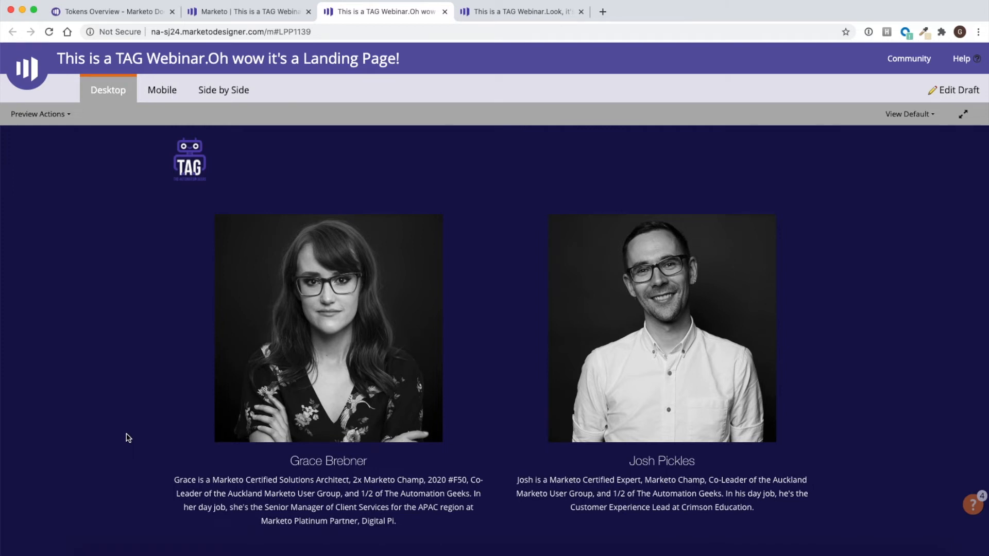
pyautogui.scroll(-3, 128, 437)
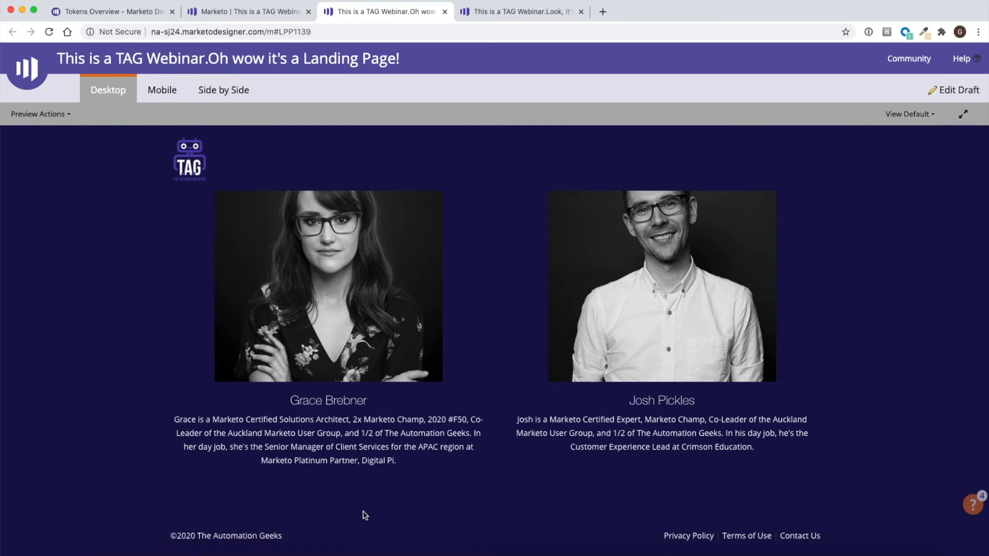
pyautogui.scroll(15, 364, 515)
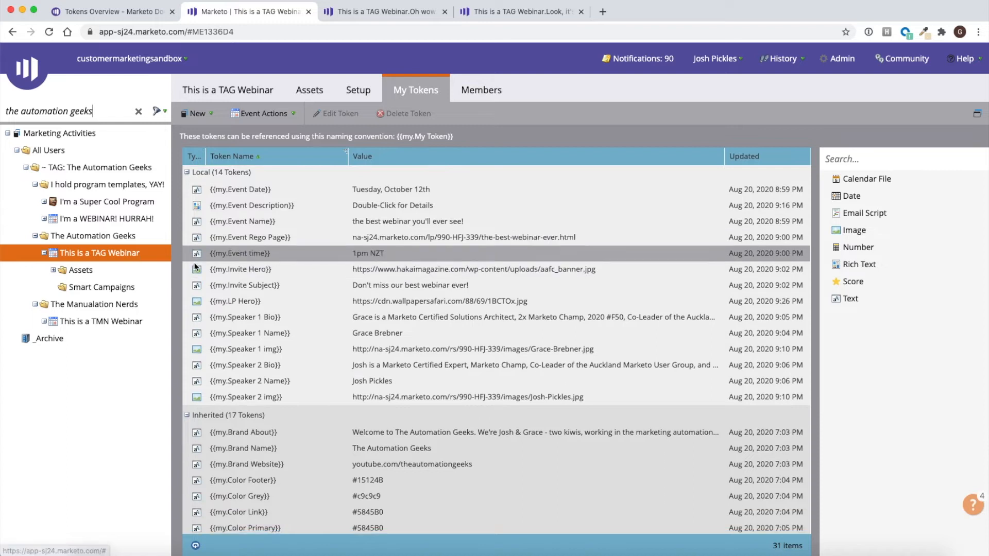
# - Review the TAG webinar's inherited tokens, and collapse the program and The Automation Geeks folder
pyautogui.scroll(-3, 195, 257)
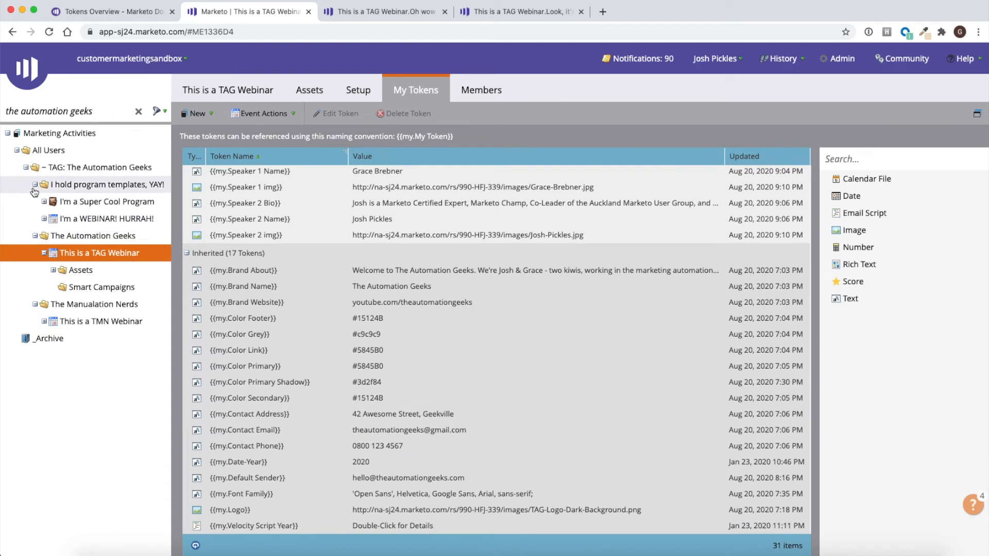
pyautogui.click(43, 253)
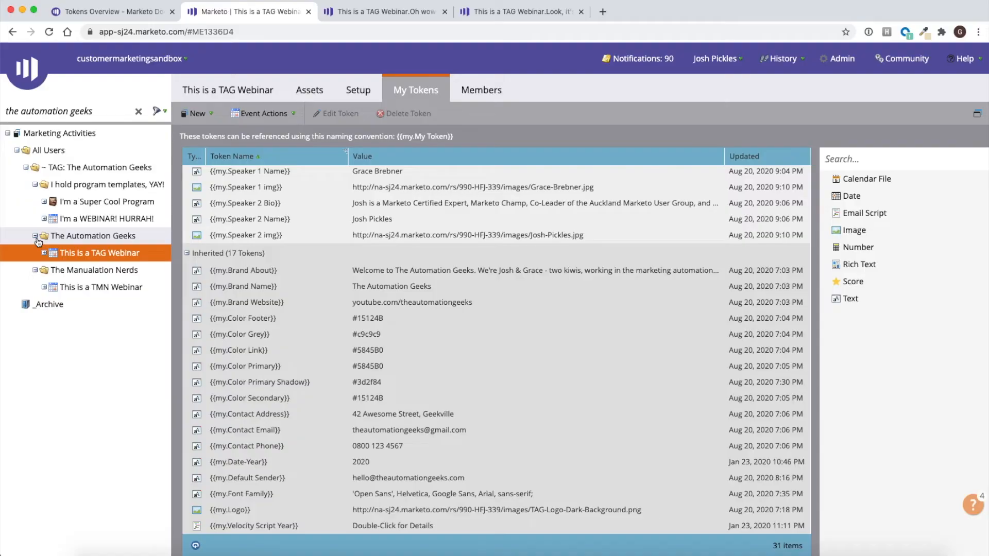
pyautogui.click(36, 236)
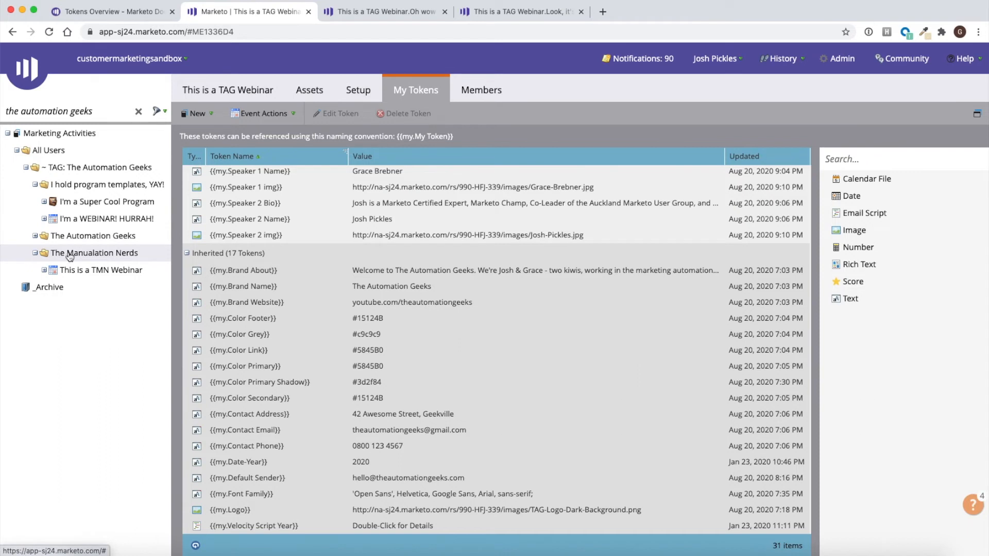
# - Review the local and inherited tokens of the This is a TMN Webinar program in The Manualation Nerds folder
pyautogui.click(71, 253)
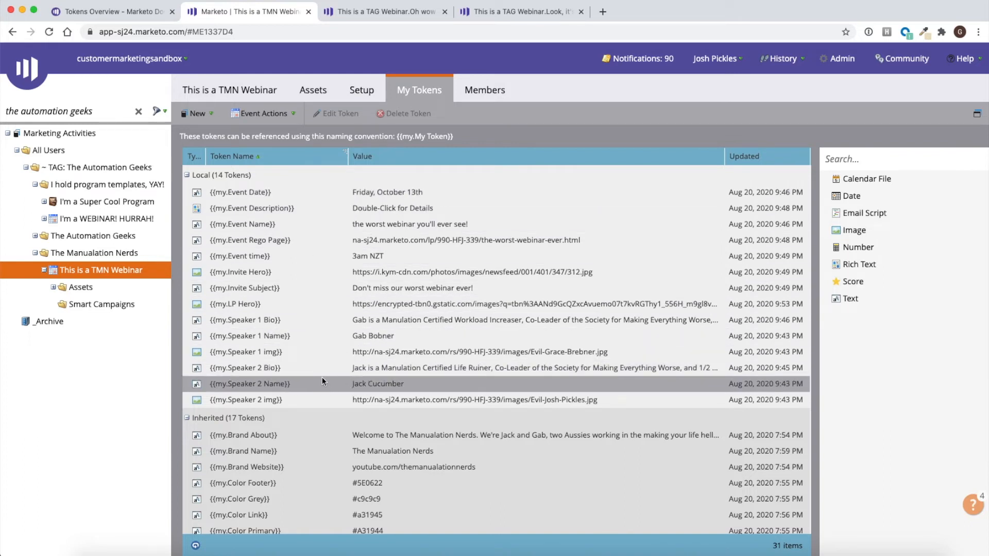
pyautogui.scroll(-3, 320, 394)
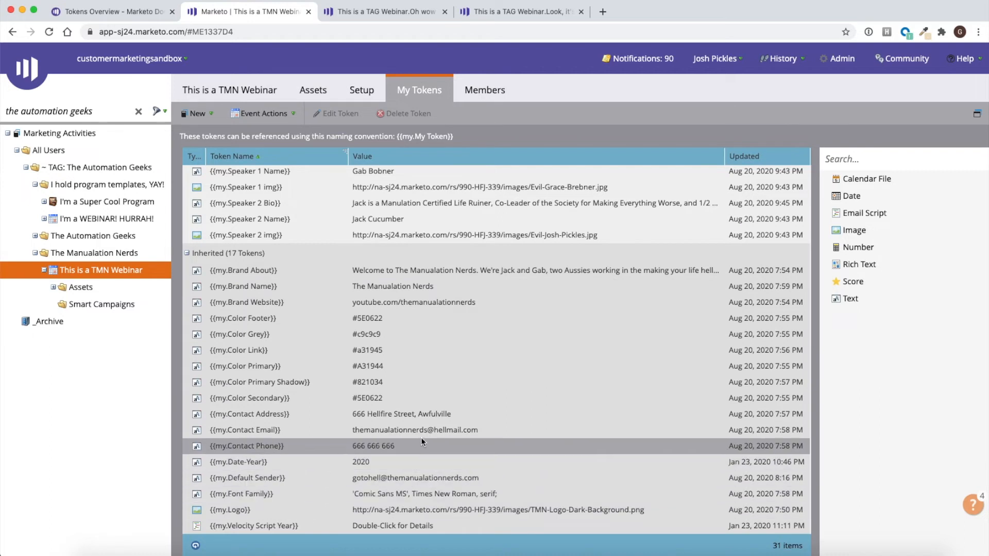
# - Open previews of the TMN webinar's email "Look, it's an Email!" and its landing page from the program's assets
pyautogui.scroll(3, 428, 272)
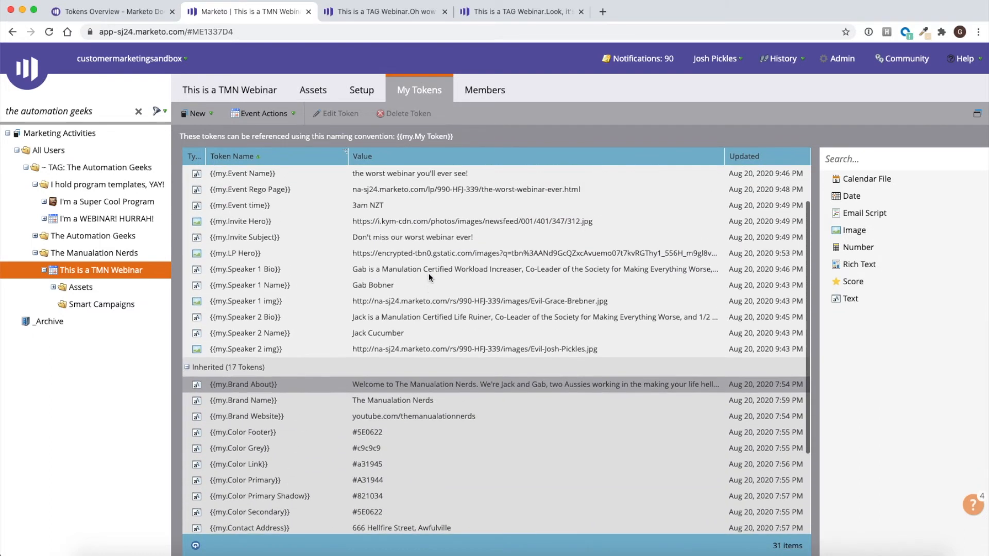
pyautogui.click(52, 287)
pyautogui.rightClick(72, 304)
pyautogui.click(104, 328)
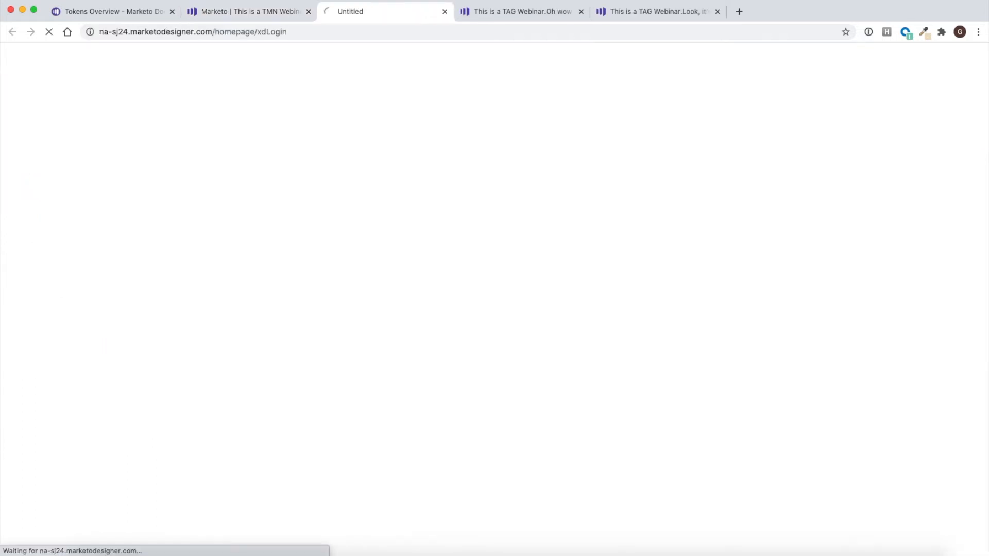
pyautogui.click(254, 11)
pyautogui.rightClick(106, 320)
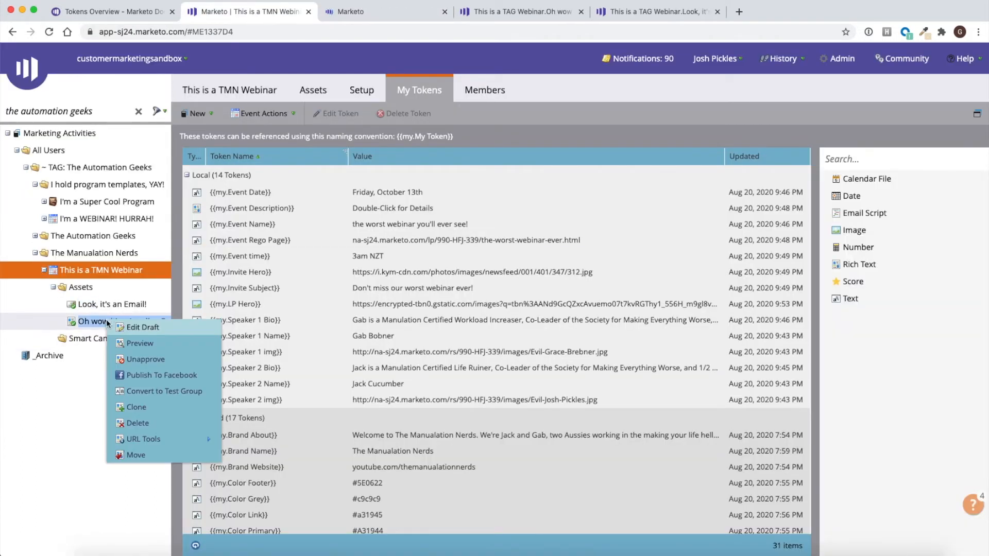
pyautogui.click(128, 343)
# - Examine how the tokens fill the TMN webinar email preview, from sender details and hero image to event description, speakers and footer
pyautogui.click(519, 14)
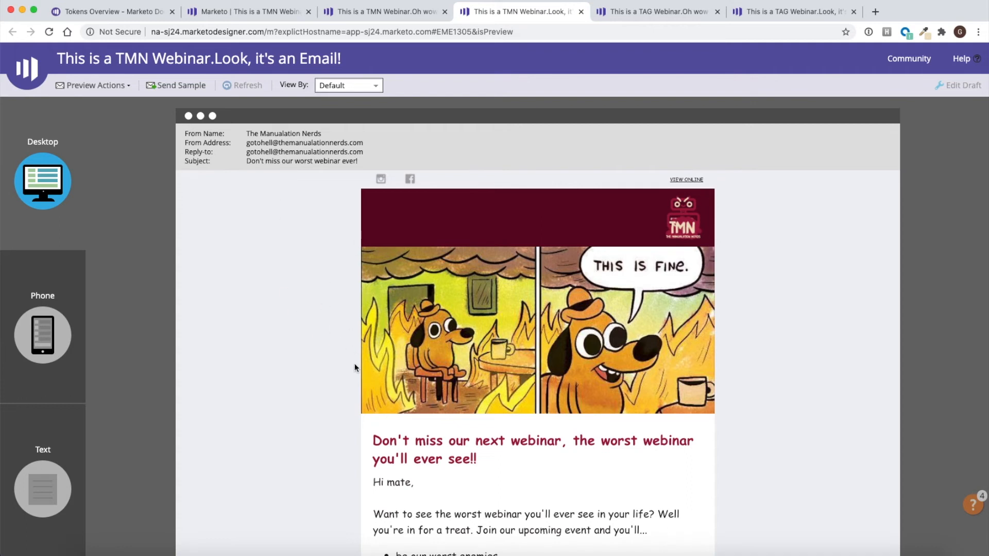
pyautogui.scroll(-3, 259, 427)
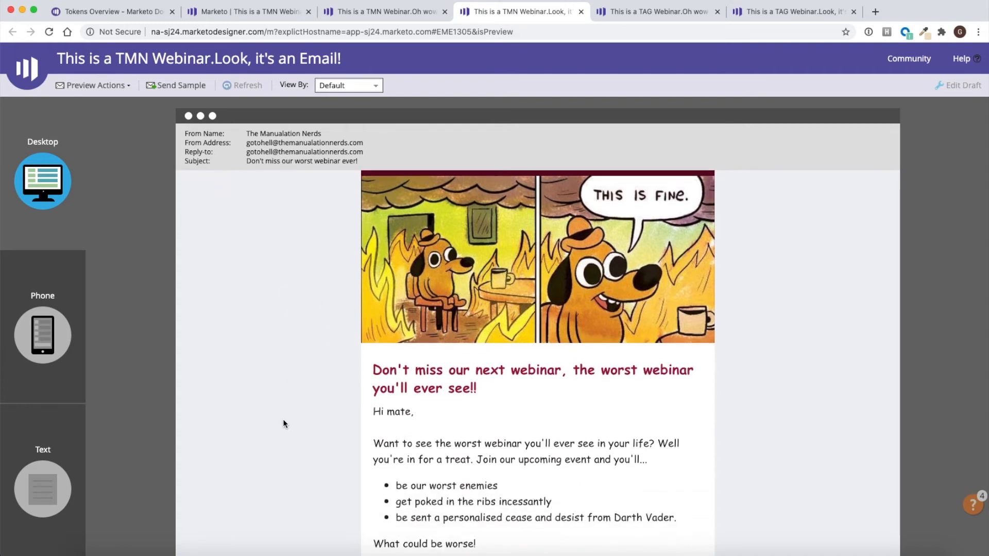
pyautogui.scroll(-2, 283, 419)
pyautogui.scroll(5, 283, 424)
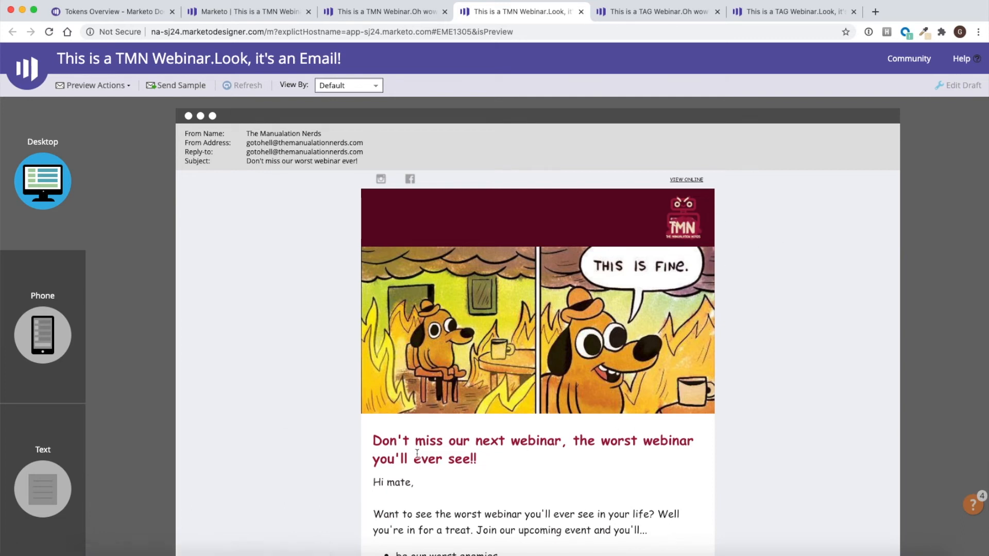
pyautogui.scroll(-3, 417, 453)
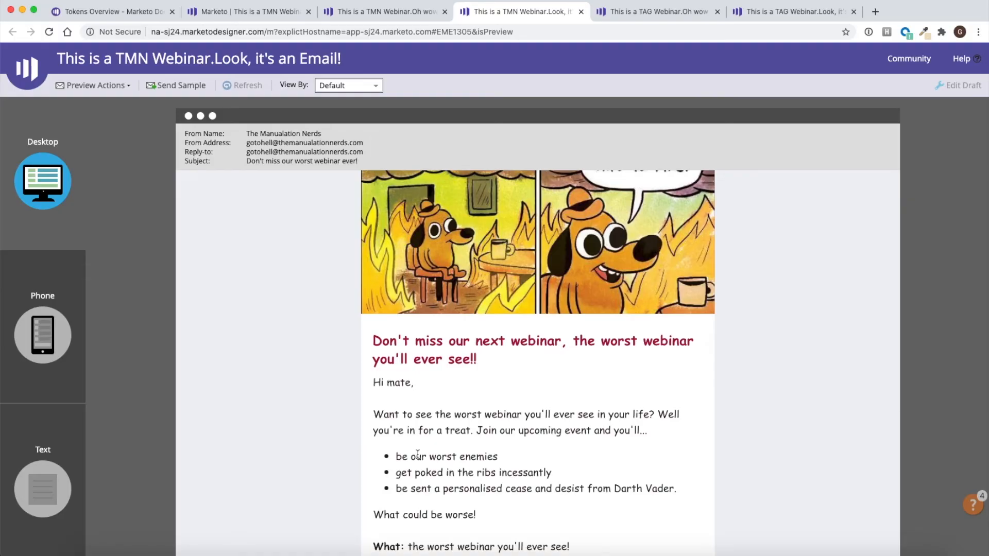
pyautogui.scroll(-5, 418, 454)
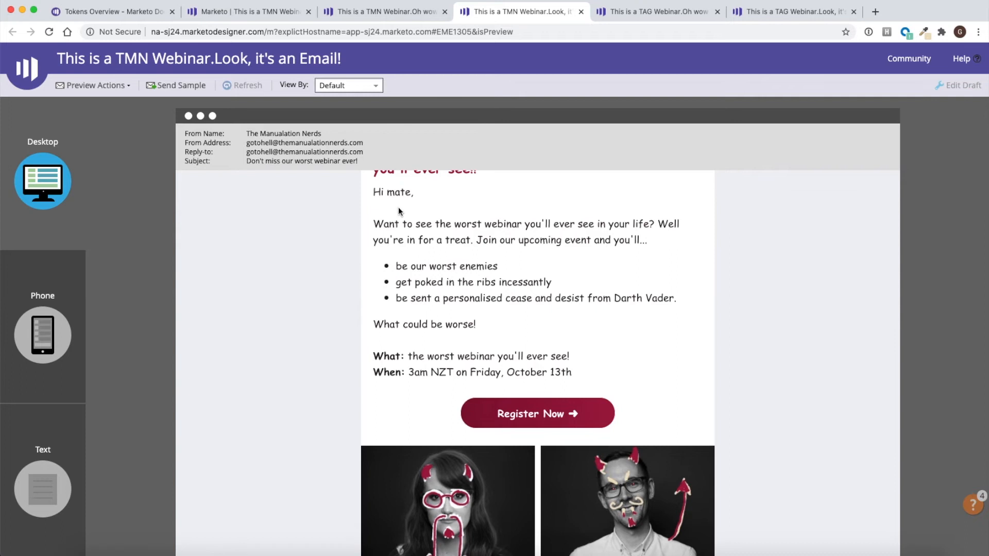
pyautogui.moveTo(411, 224); pyautogui.dragTo(680, 307)
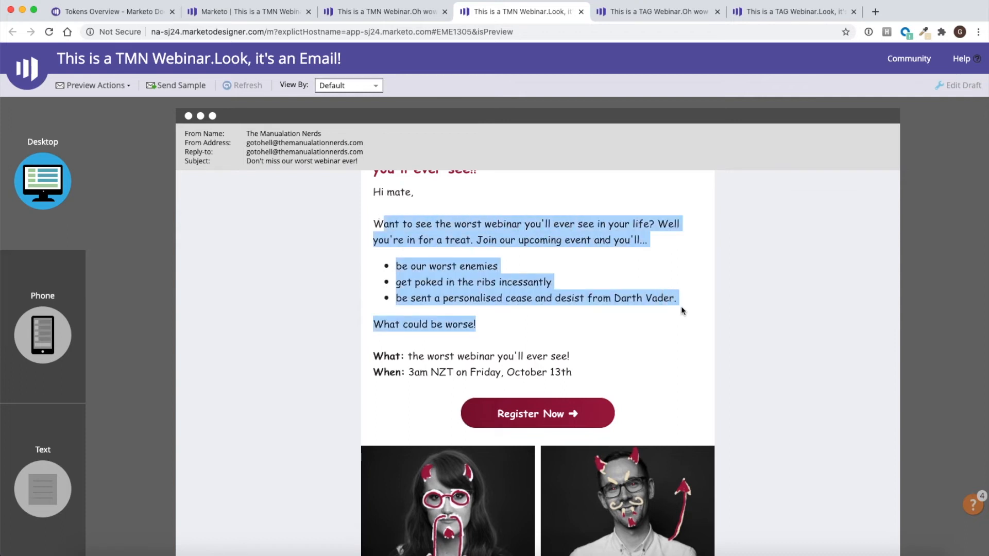
pyautogui.click(681, 307)
pyautogui.scroll(-4, 681, 307)
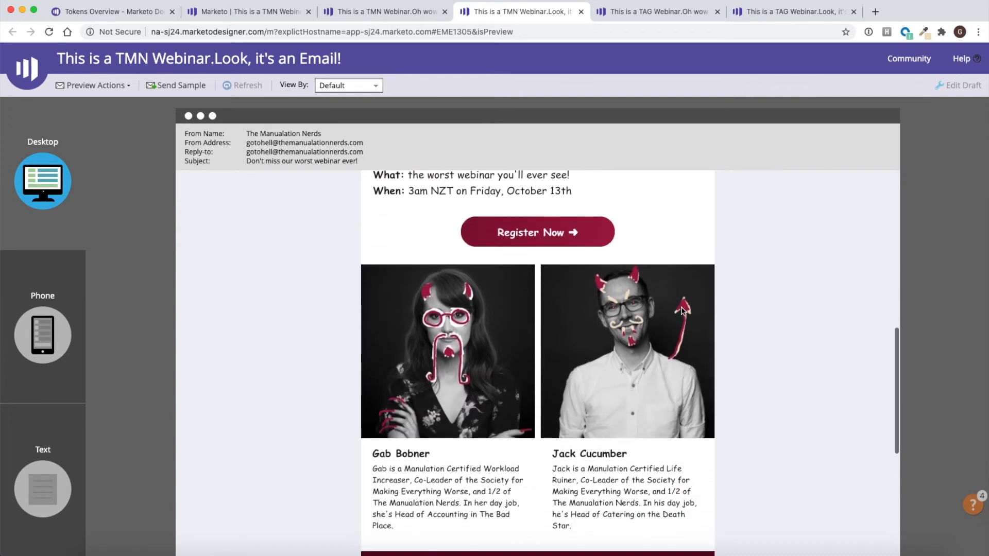
pyautogui.scroll(-2, 680, 309)
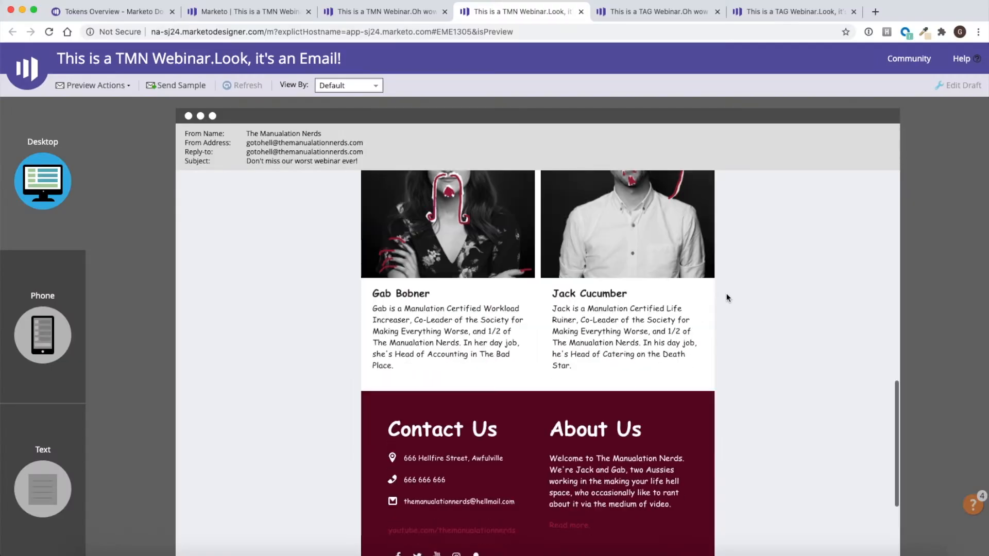
pyautogui.scroll(-3, 726, 293)
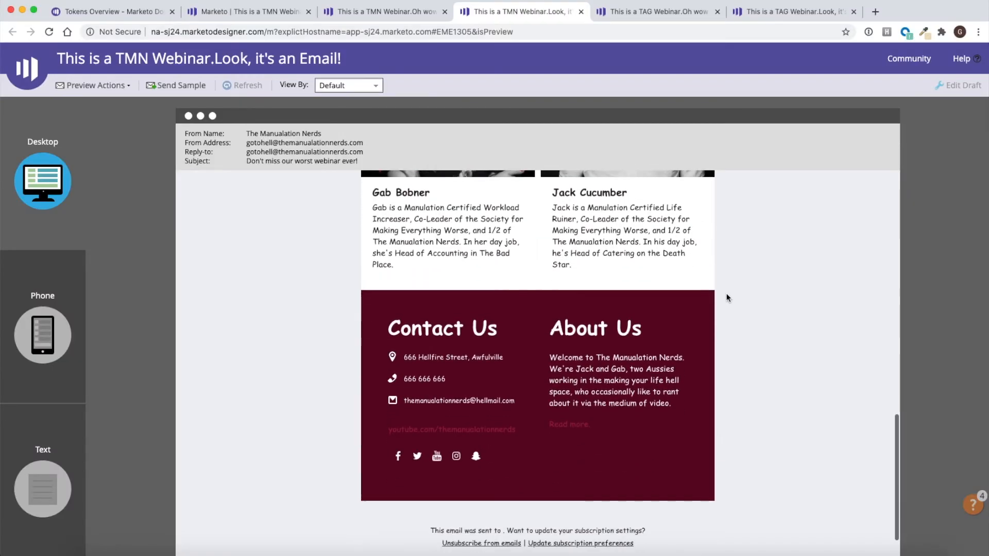
pyautogui.scroll(-1, 726, 297)
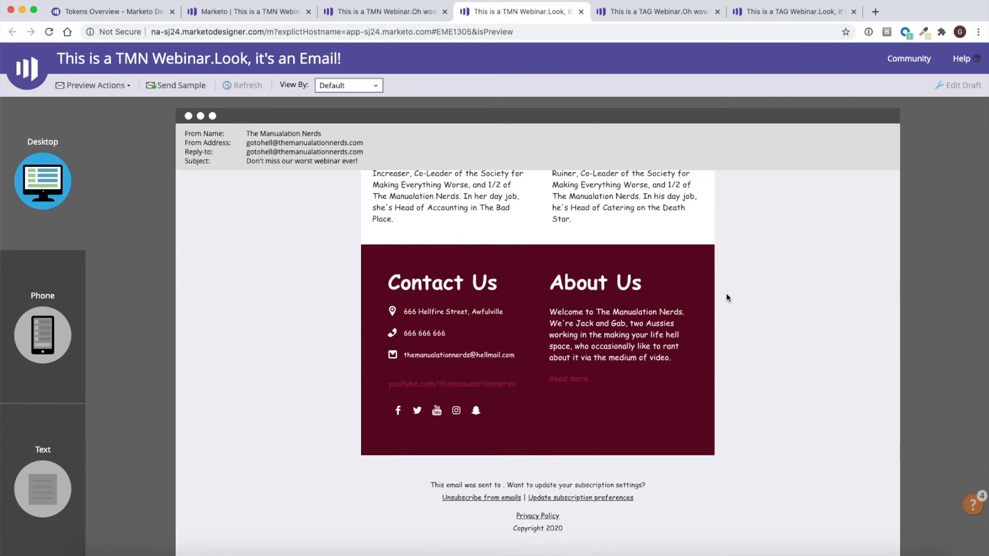
pyautogui.scroll(15, 726, 297)
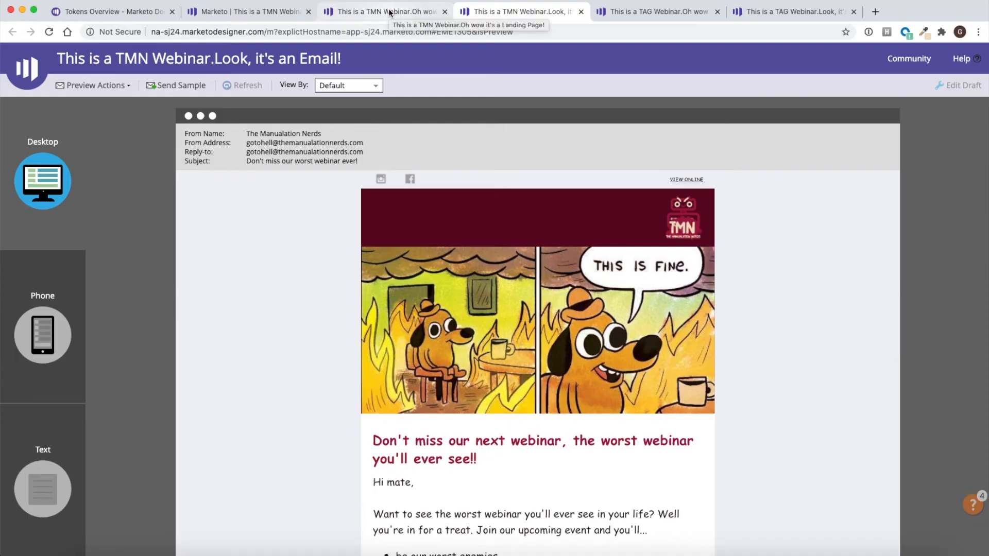
# - Review the TMN webinar landing page preview, including the branded header, event details and speaker section
pyautogui.click(390, 11)
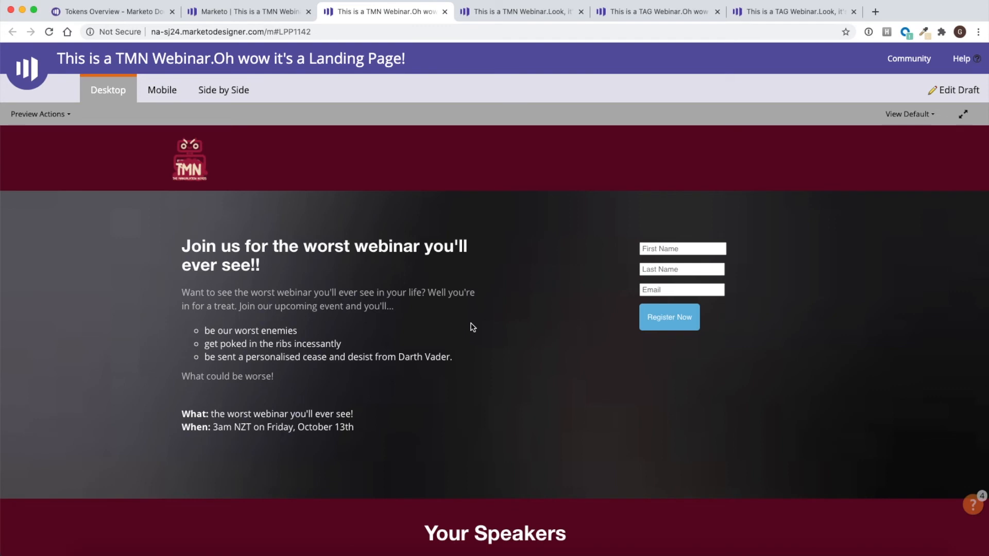
pyautogui.scroll(-10, 451, 189)
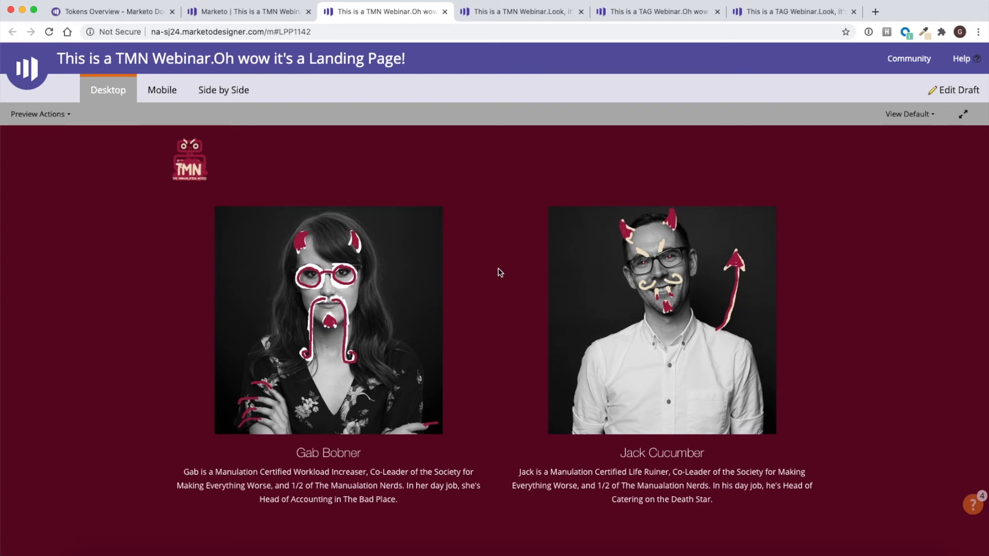
pyautogui.scroll(-2, 500, 273)
pyautogui.scroll(5, 499, 273)
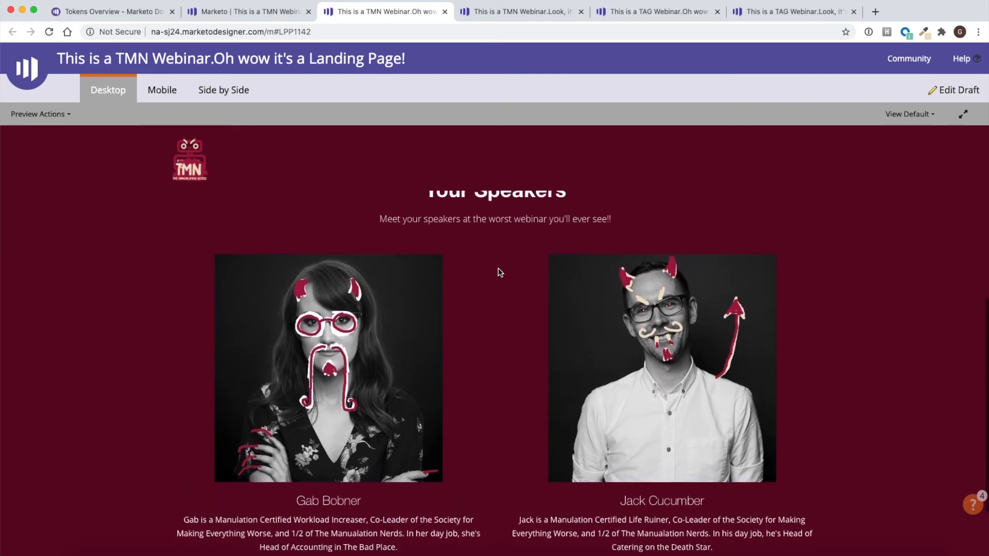
pyautogui.scroll(3, 499, 273)
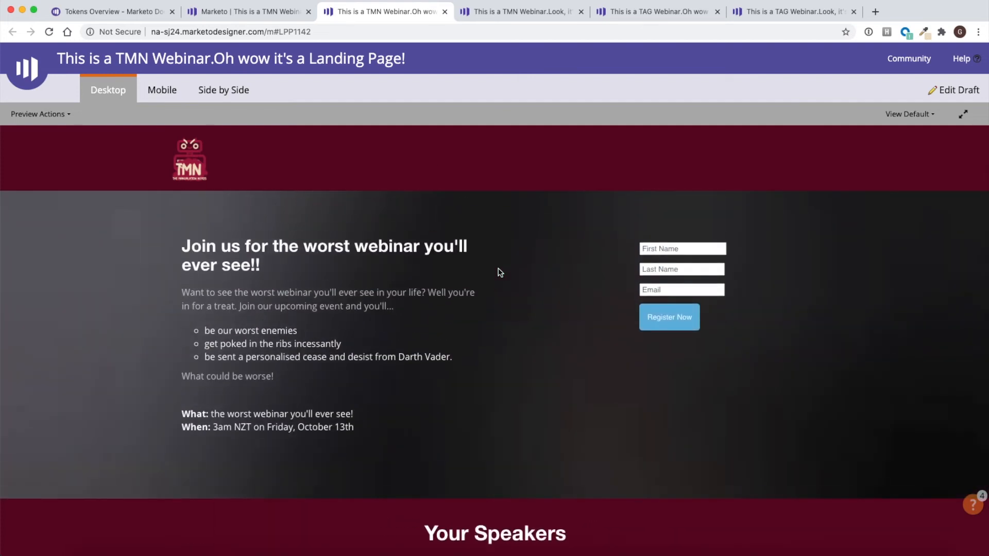